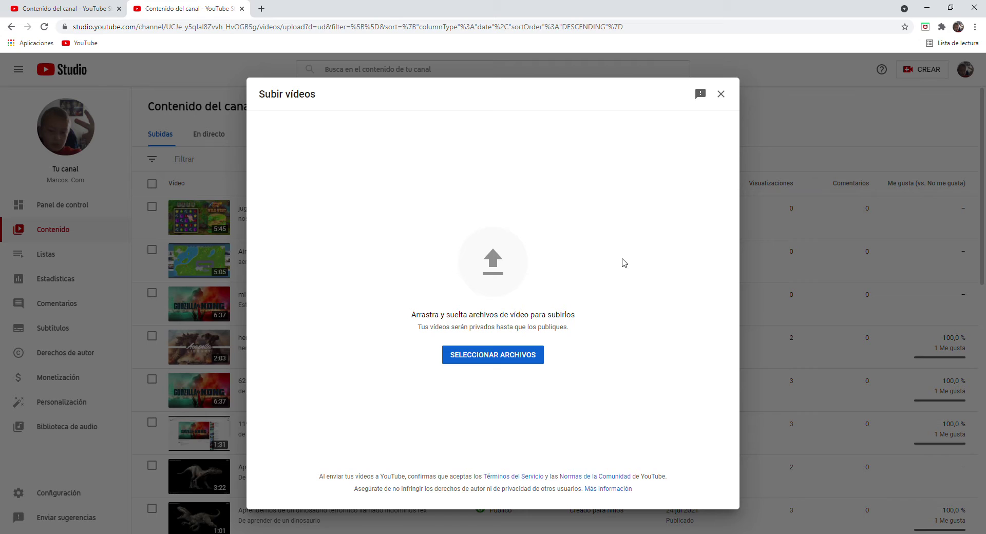
{"action": "left_click", "coordinate": [519, 359]}
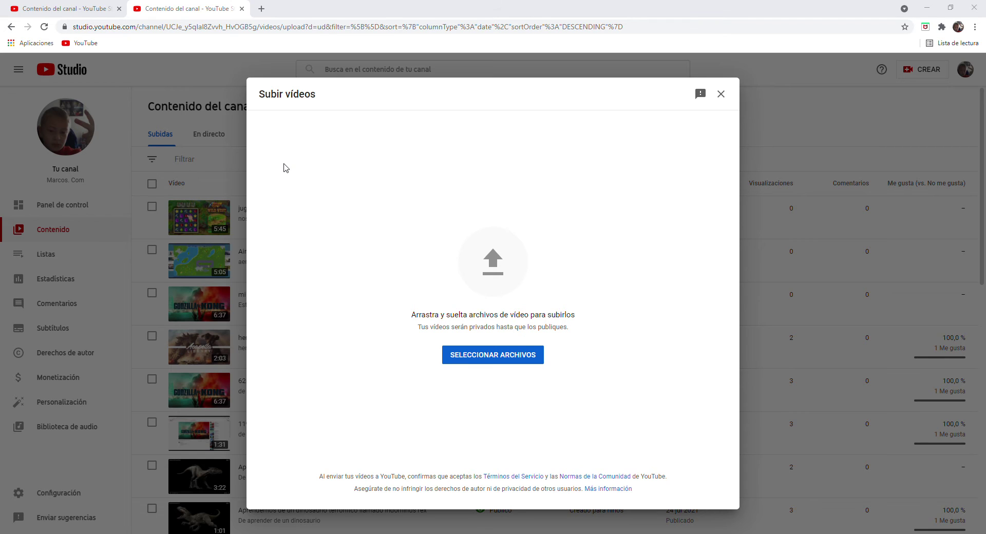
{"action": "left_click", "coordinate": [409, 266]}
{"action": "left_click_drag", "start_coordinate": [409, 266], "coordinate": [481, 232]}
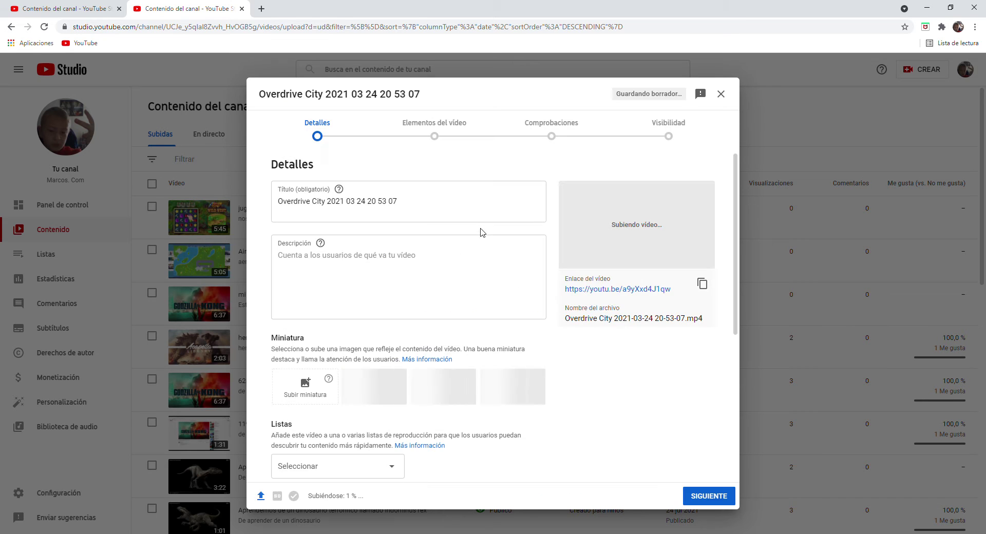
Step: Shorten the video title to "Overdrive City 2021" by removing the rest of the date and the time
{"action": "left_click", "coordinate": [408, 208]}
{"action": "key", "text": "BackSpace"}
{"action": "key", "text": "BackSpace"}
{"action": "key", "text": "BackSpace"}
{"action": "key", "text": "BackSpace"}
{"action": "key", "text": "BackSpace"}
{"action": "key", "text": "BackSpace"}
{"action": "key", "text": "BackSpace"}
{"action": "key", "text": "BackSpace"}
{"action": "key", "text": "BackSpace"}
{"action": "key", "text": "BackSpace"}
{"action": "key", "text": "BackSpace"}
{"action": "key", "text": "BackSpace"}
{"action": "key", "text": "BackSpace"}
{"action": "key", "text": "BackSpace"}
{"action": "key", "text": "BackSpace"}
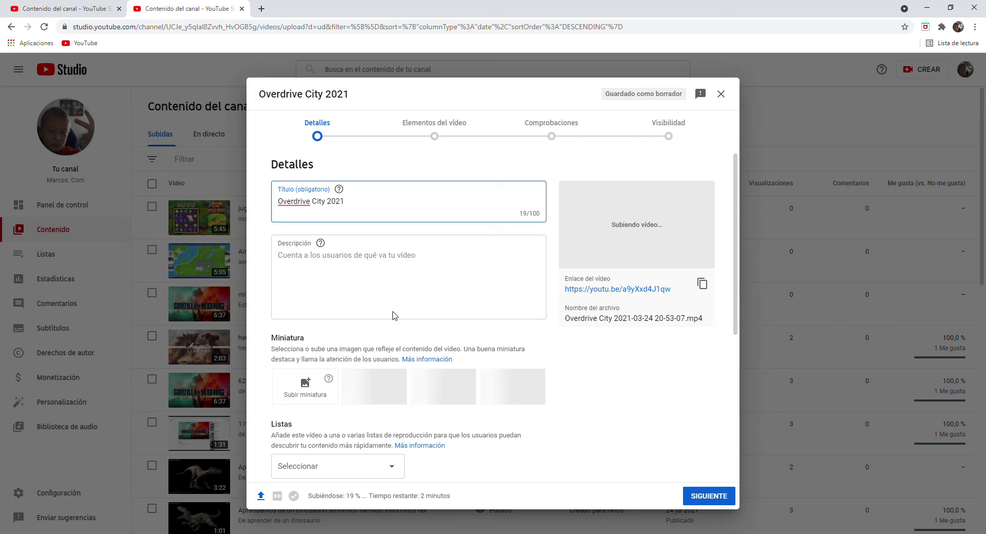
{"action": "left_click", "coordinate": [526, 367]}
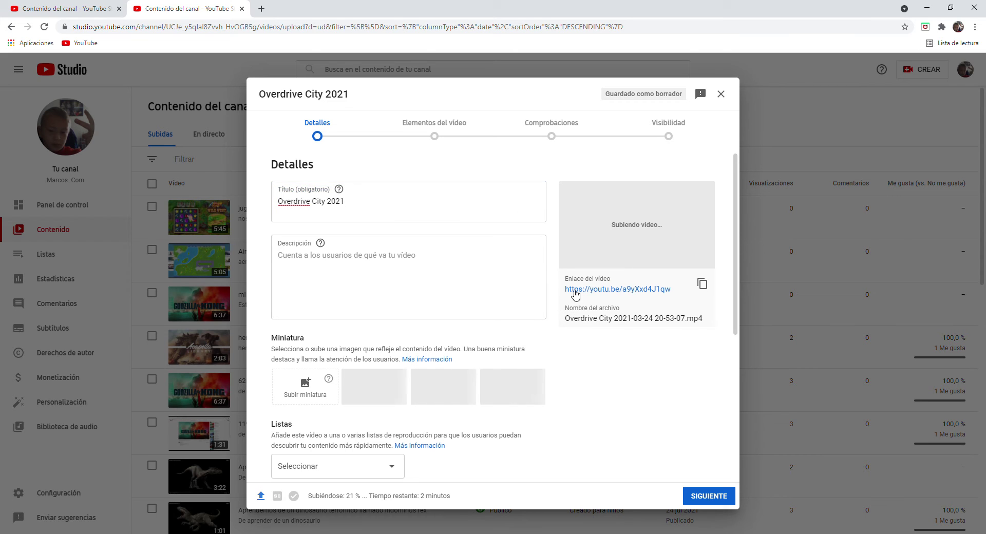
Step: Enter "me gusta jugar a los coches" as the video description
{"action": "left_click", "coordinate": [486, 272]}
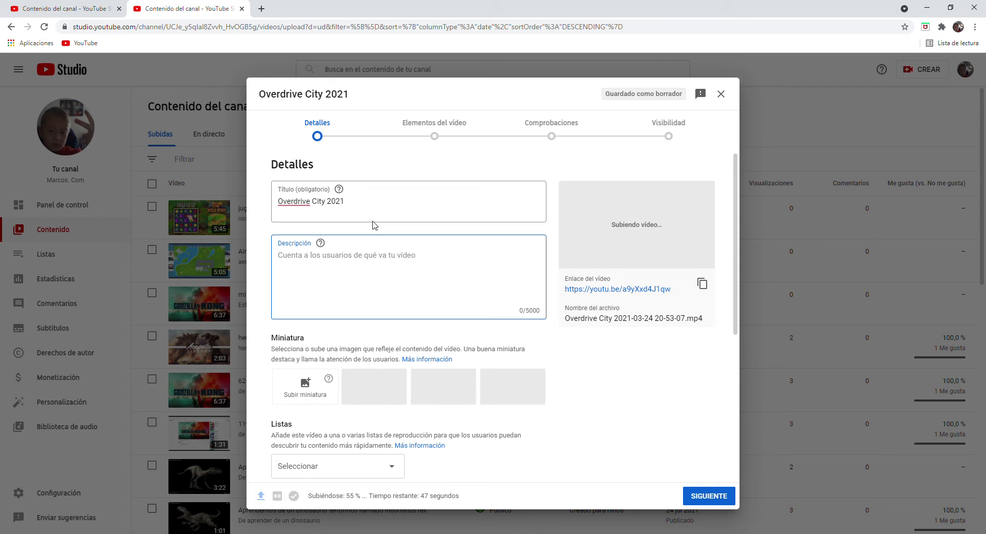
{"action": "type", "text": "me"}
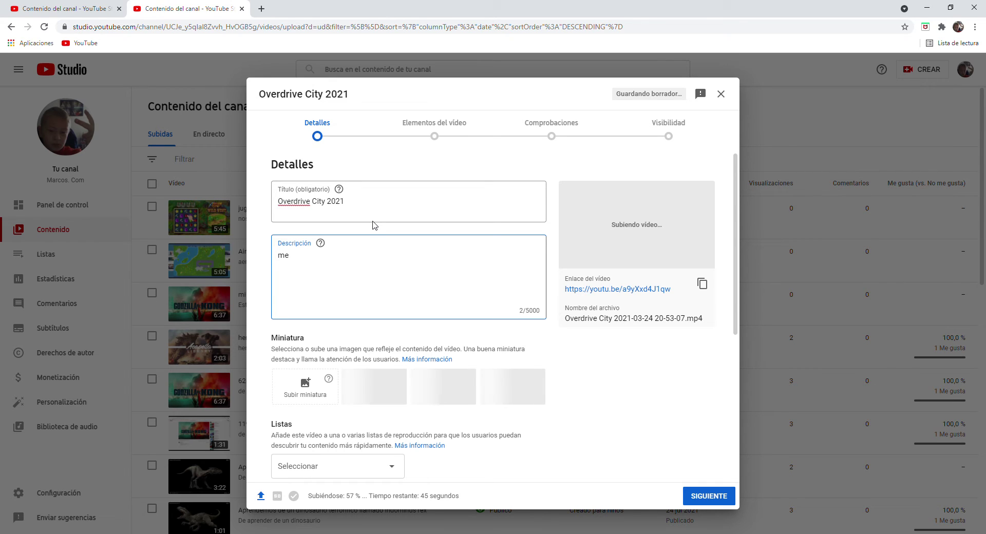
{"action": "type", "text": " gusta j"}
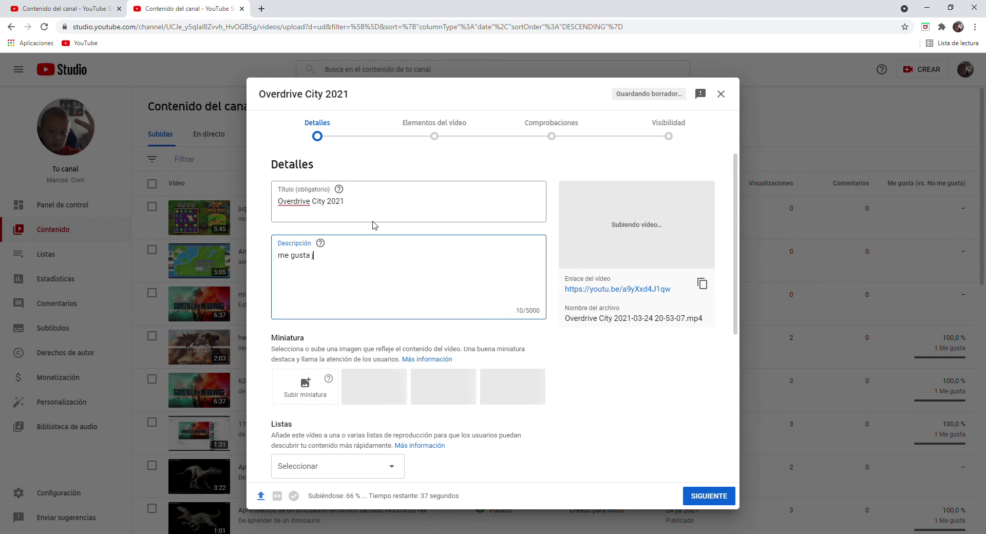
{"action": "type", "text": "ugar a los c"}
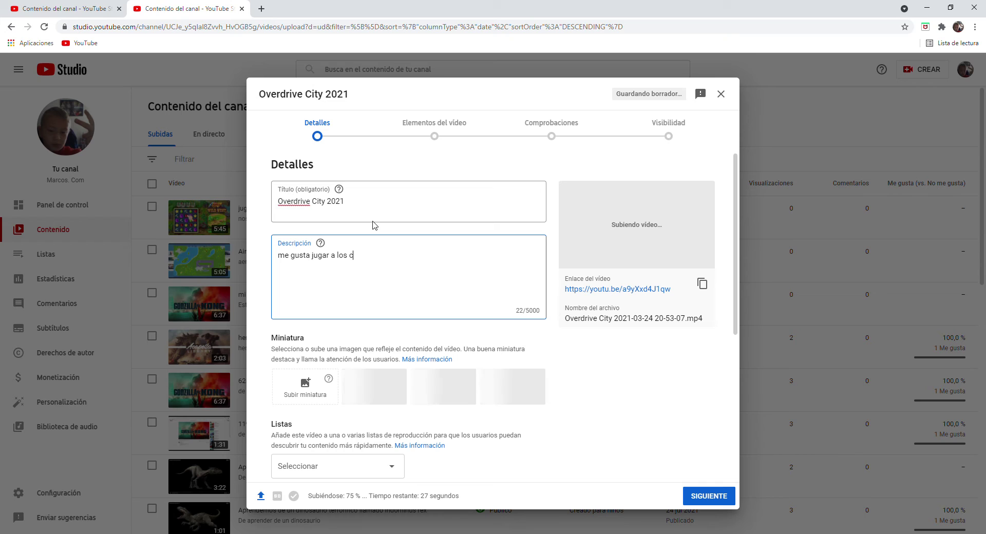
{"action": "type", "text": "oc"}
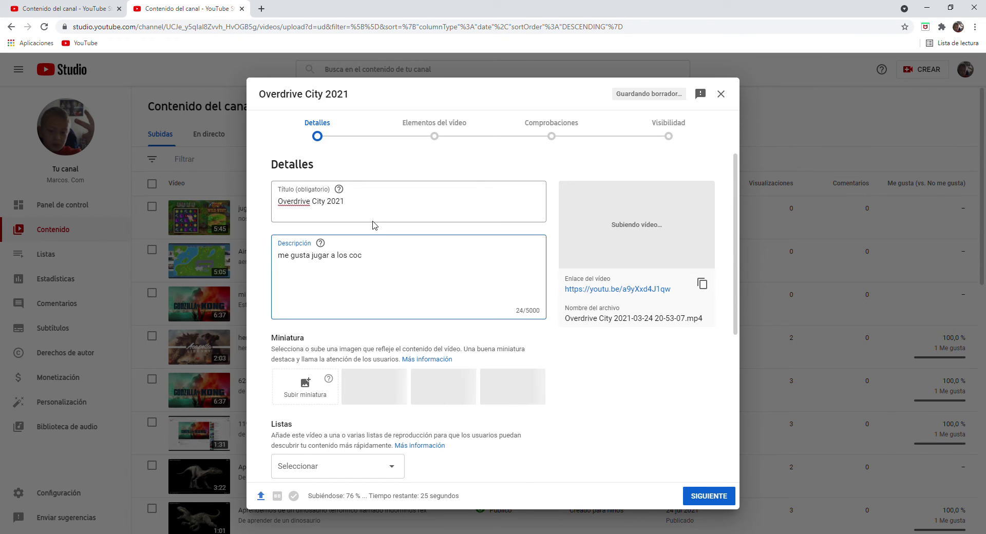
{"action": "type", "text": "hes"}
Step: Mark the video as content made for children and advance through the upload stages to the visibility settings
{"action": "scroll", "coordinate": [637, 399], "scroll_direction": "down", "scroll_amount": 5}
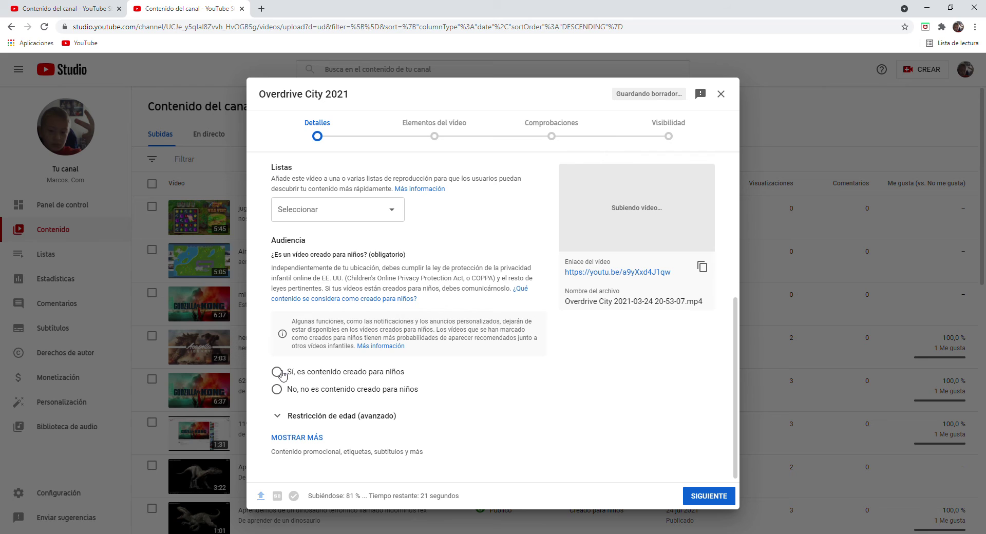
{"action": "left_click", "coordinate": [277, 372]}
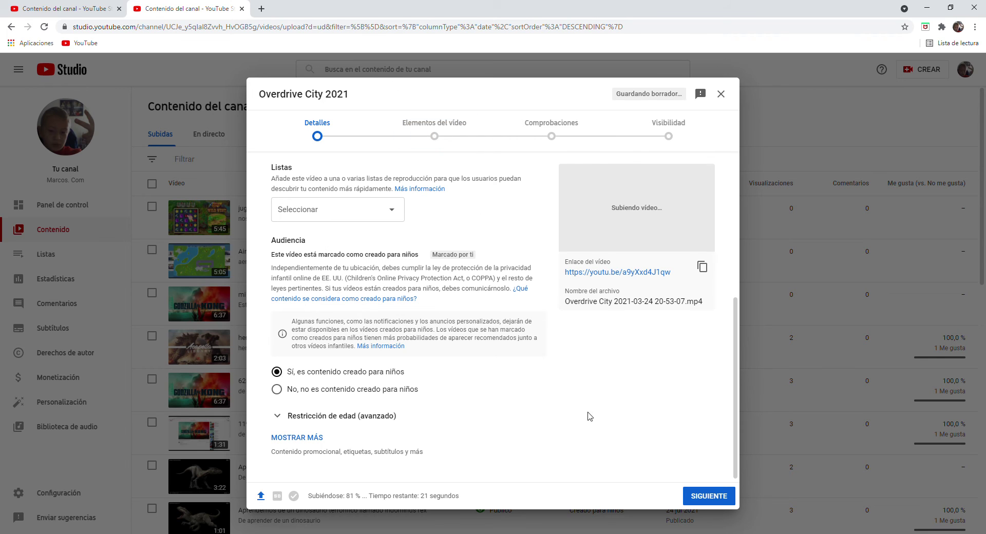
{"action": "left_click", "coordinate": [720, 495]}
{"action": "left_click", "coordinate": [720, 495]}
{"action": "left_click", "coordinate": [720, 495]}
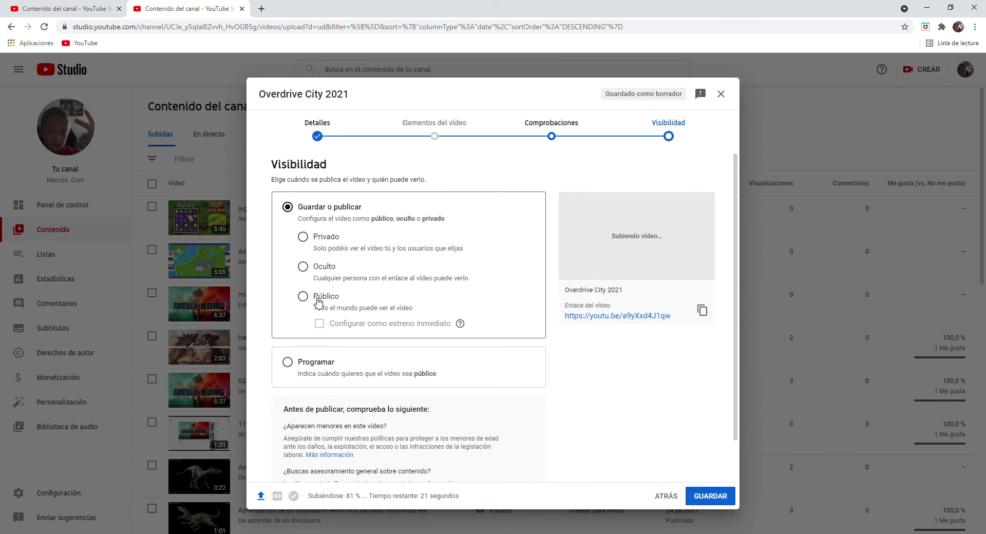
Step: Set the video's visibility to Público and review the checks listed before publishing
{"action": "left_click", "coordinate": [318, 300]}
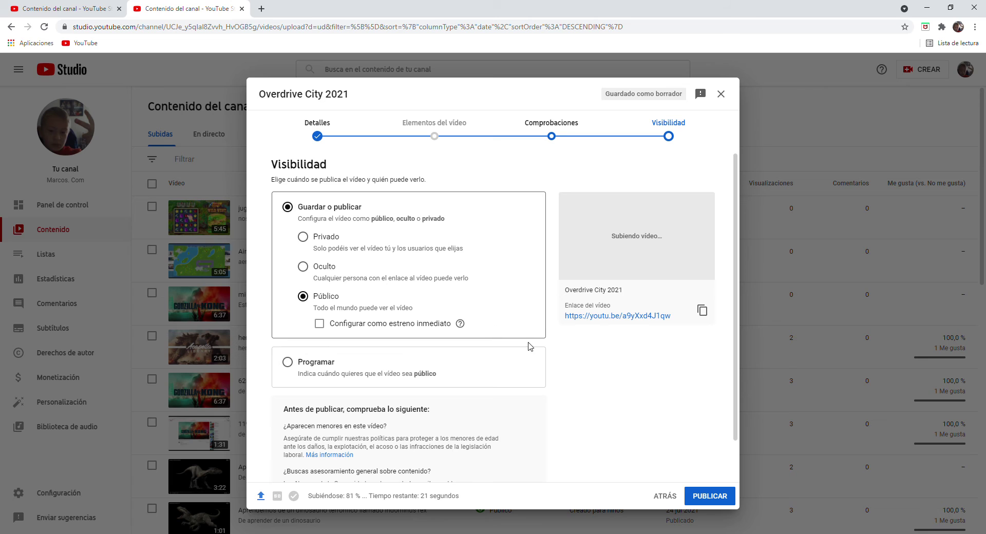
{"action": "scroll", "coordinate": [495, 417], "scroll_direction": "down", "scroll_amount": 1}
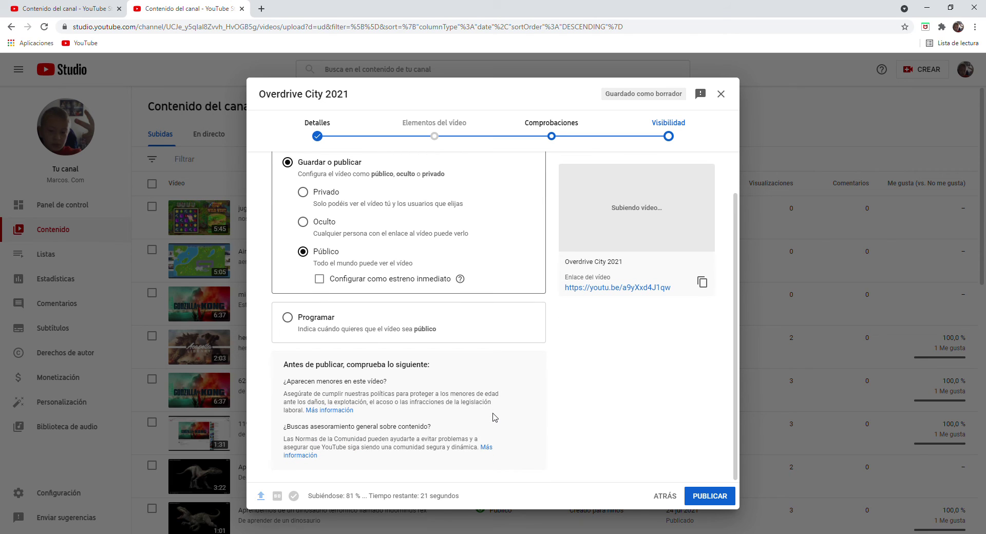
{"action": "scroll", "coordinate": [495, 416], "scroll_direction": "up", "scroll_amount": 1}
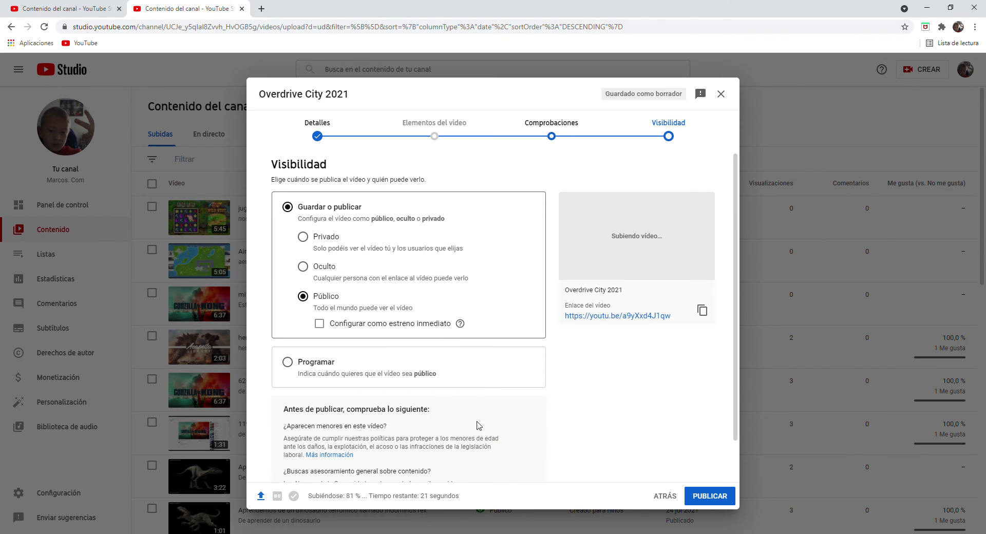